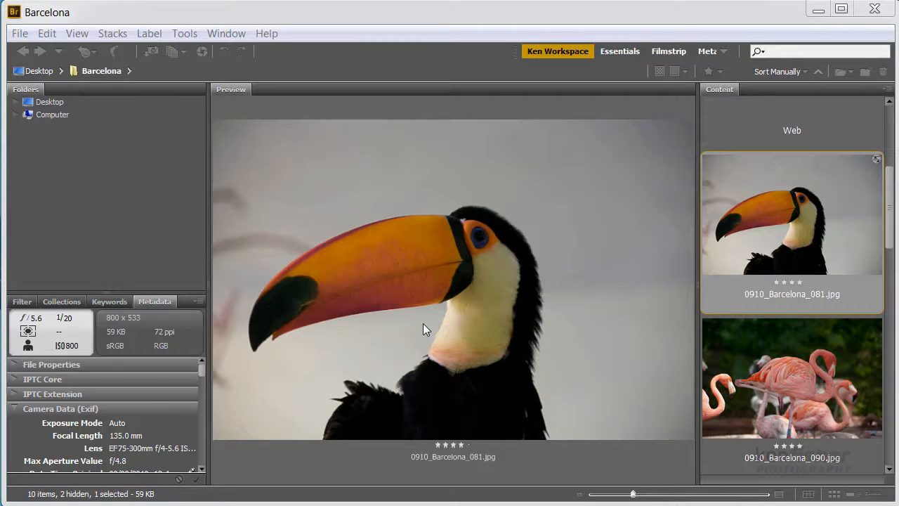
Dismiss the AutoPlay window for the EOS_DIGITAL card without picking an import option
left_click(273, 318)
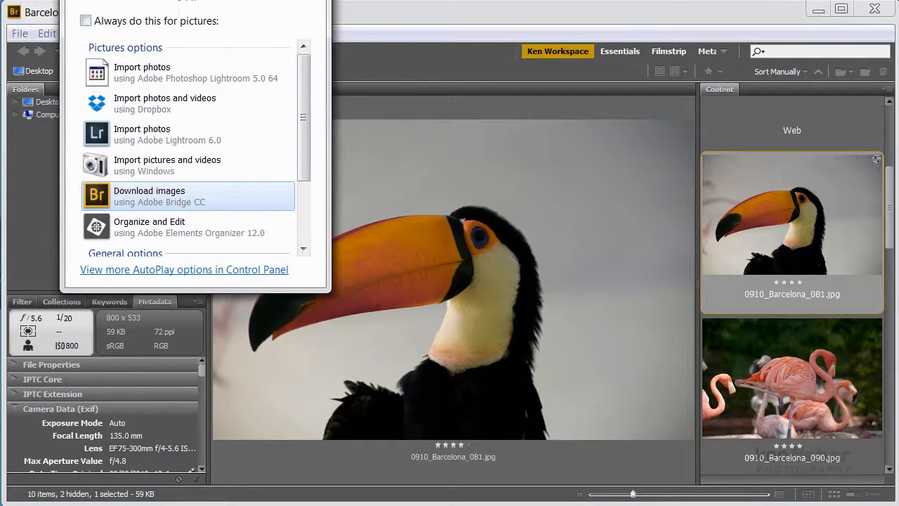
left_click_drag(187, 0, 413, 98)
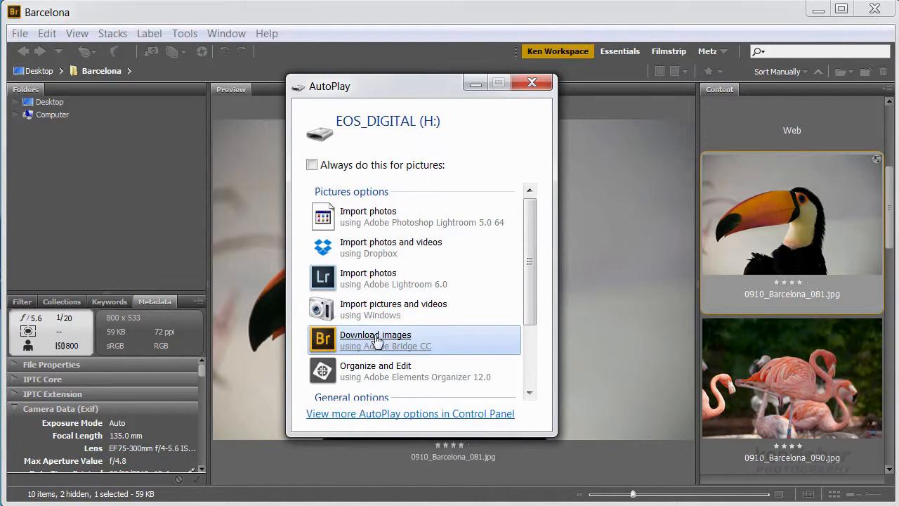
left_click(530, 84)
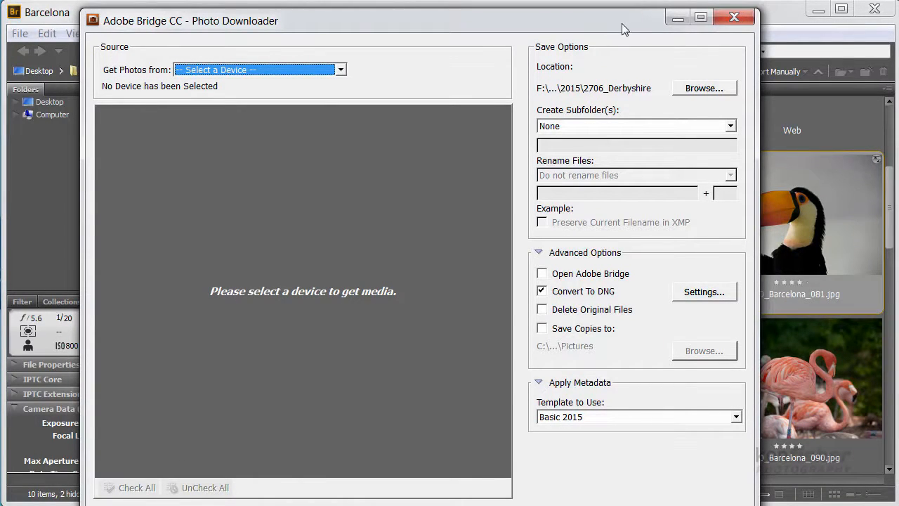
Switch the Photo Downloader from the standard to the advanced dialog and place it where its settings are readable
mouse_move(621, 23)
left_mouse_down()
mouse_move(615, 14)
mouse_move(626, 31)
left_mouse_up()
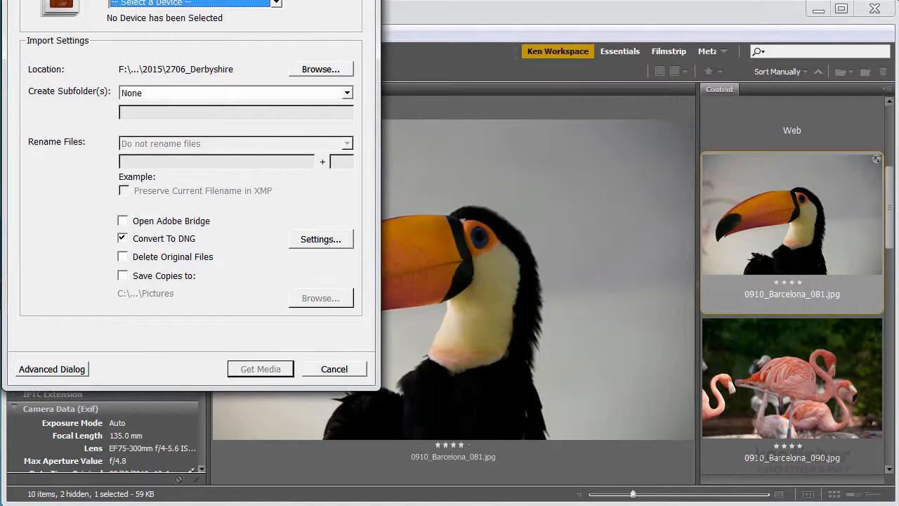
left_click_drag(143, 0, 375, 41)
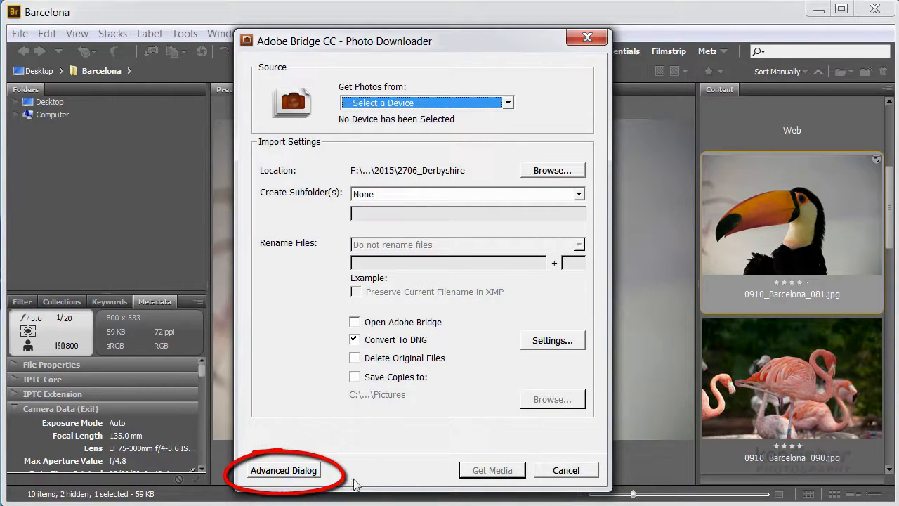
left_click(295, 479)
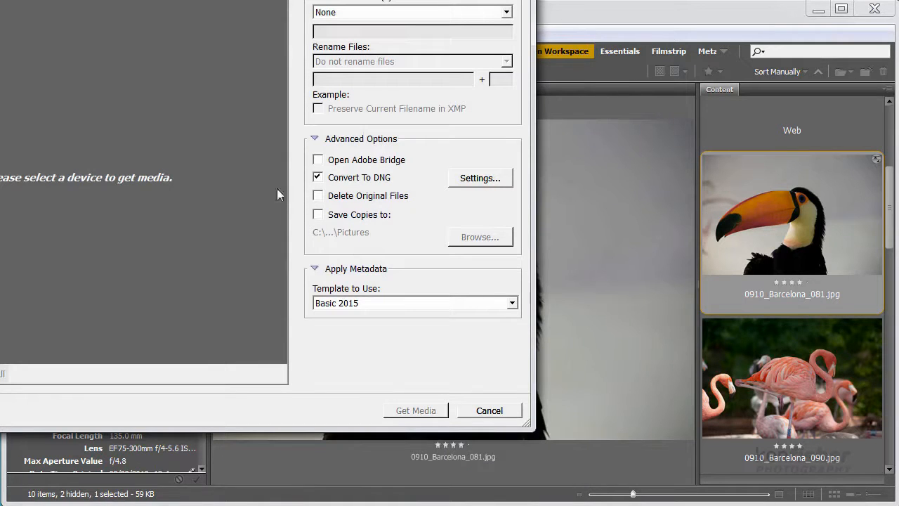
left_click_drag(195, 0, 419, 24)
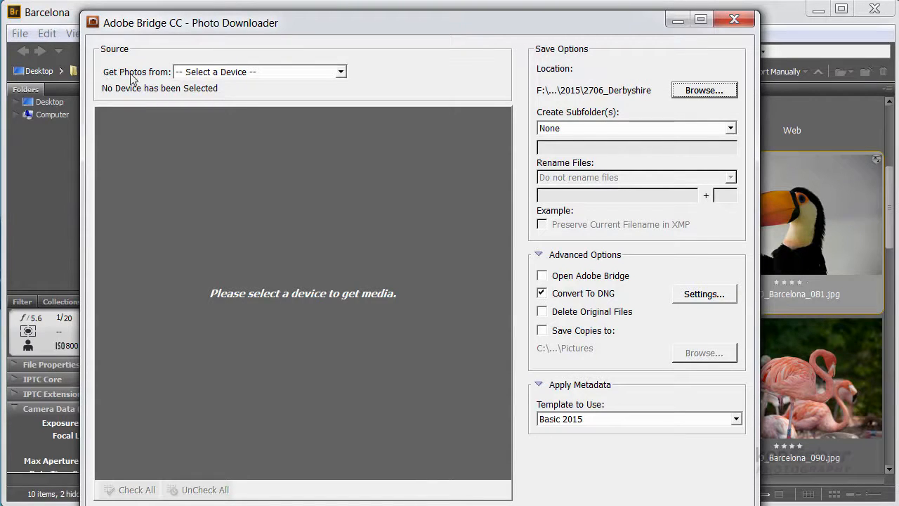
Choose the H:\<EOS_DIGITAL> card as the source to get photos from and browse its thumbnails
left_click(341, 72)
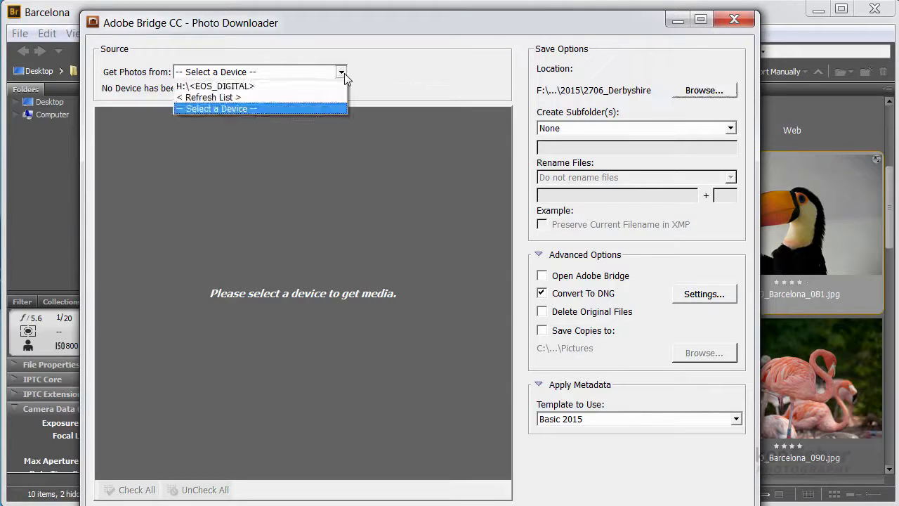
left_click(242, 89)
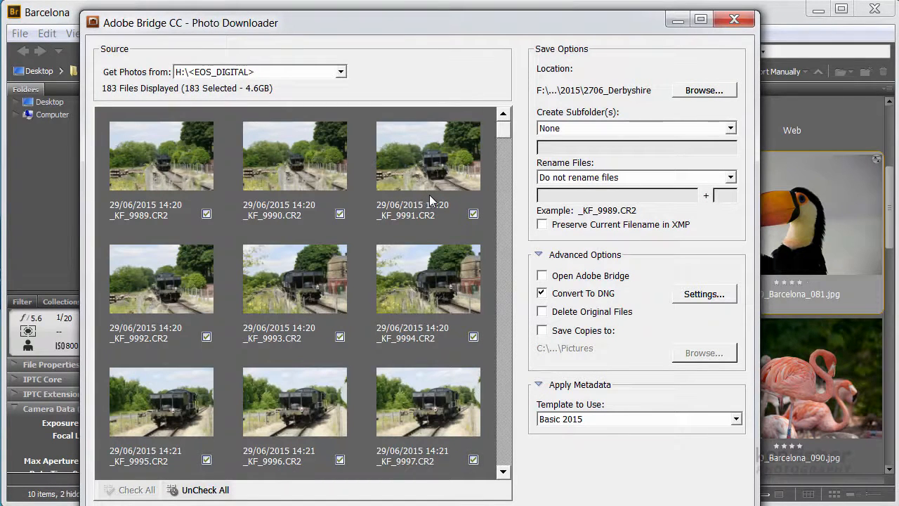
mouse_move(503, 131)
left_mouse_down()
mouse_move(503, 253)
mouse_move(502, 126)
left_mouse_up()
mouse_move(504, 129)
left_mouse_down()
mouse_move(503, 231)
mouse_move(516, 178)
mouse_move(490, 135)
left_mouse_up()
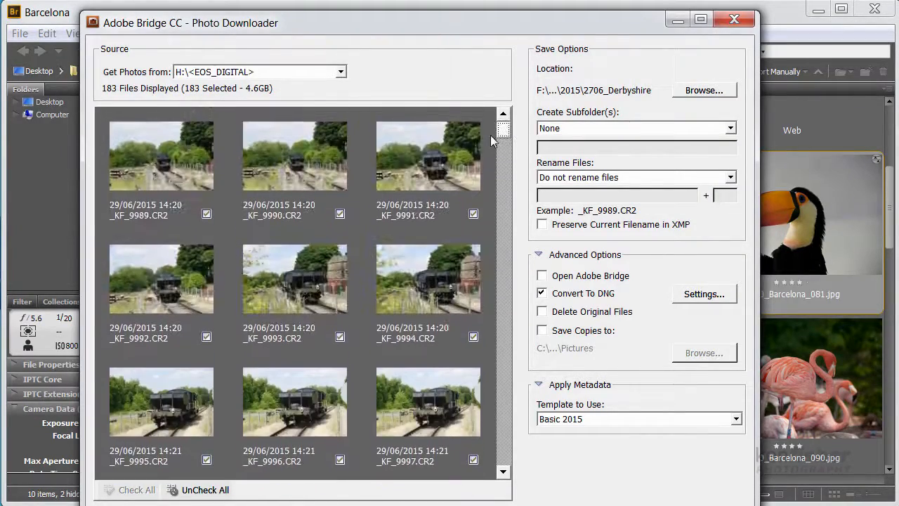
Uncheck all photos, then mark only the range from _KF_9989.CR2 through _KF_0029.CR2 for download
left_click(201, 492)
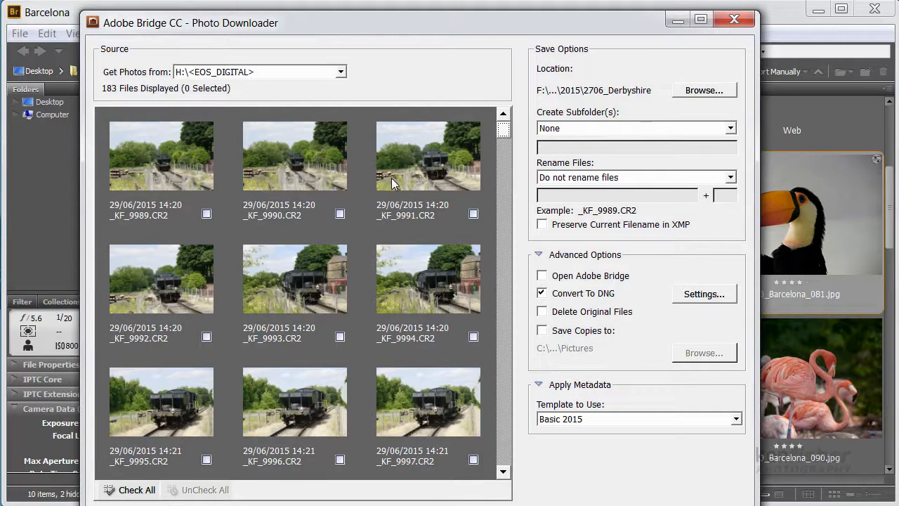
left_click(152, 167)
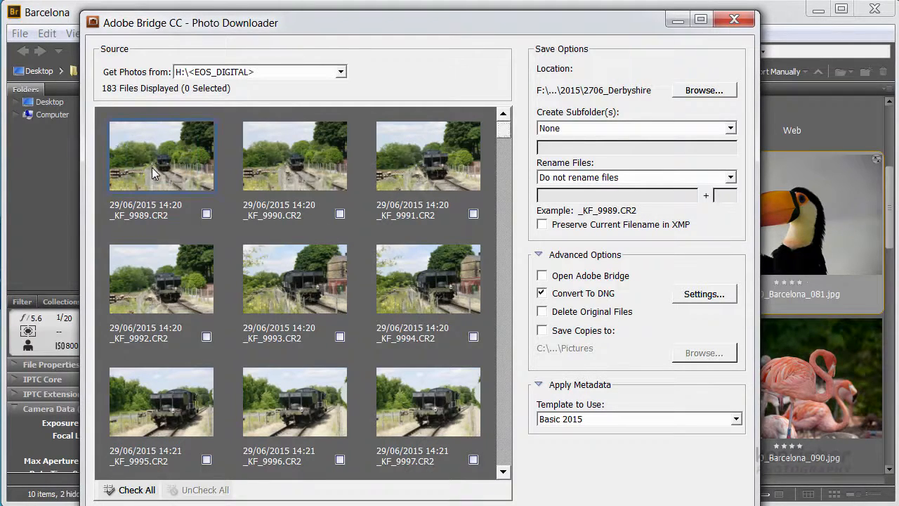
left_click_drag(504, 137, 504, 204)
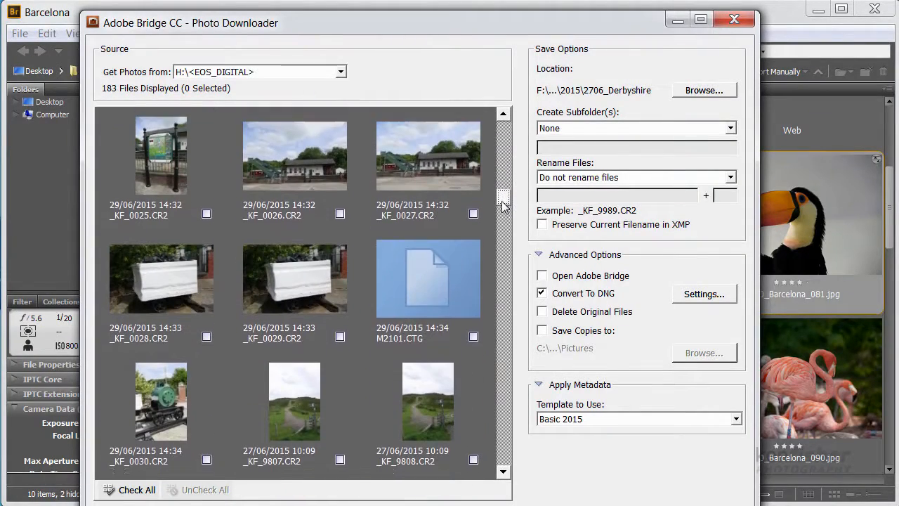
left_click(292, 289, "shift")
left_click(340, 336)
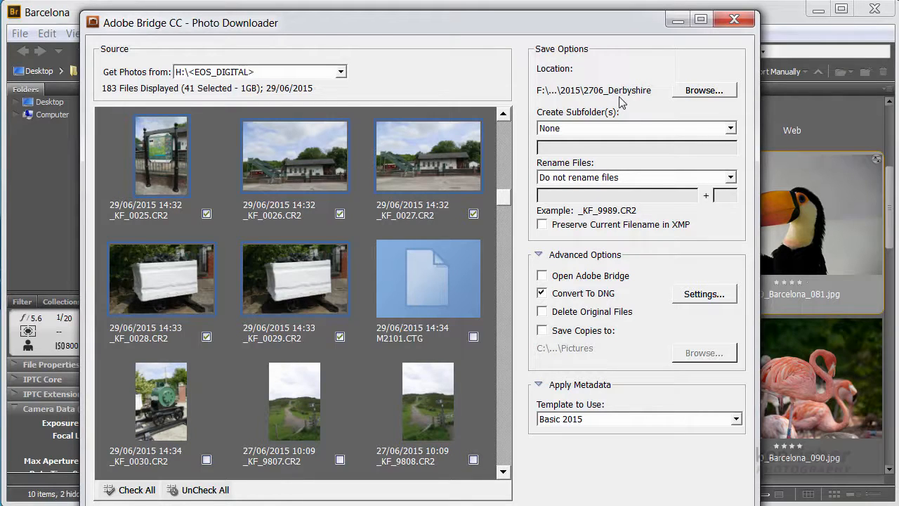
Set the save location to a new folder named 2906_Elsecar inside the 2015 folder of KFP Image Library
left_click(706, 91)
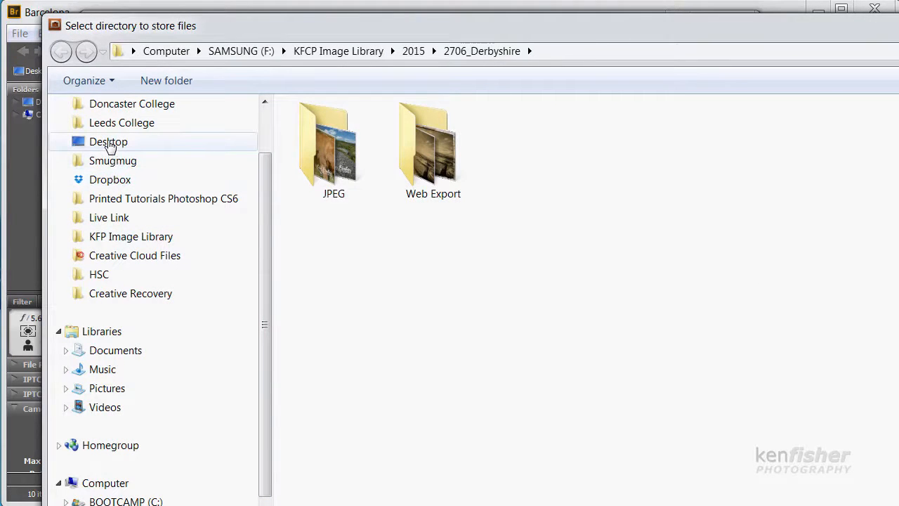
left_click(107, 144)
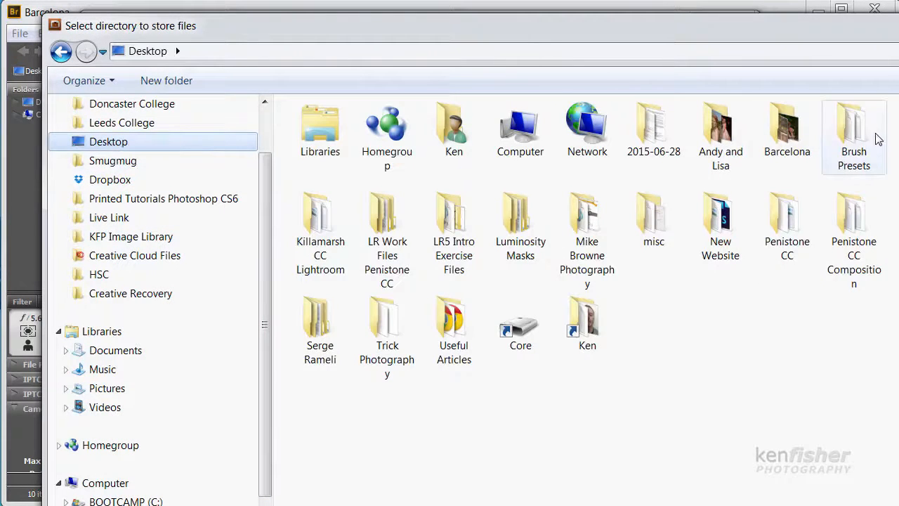
left_click(132, 239)
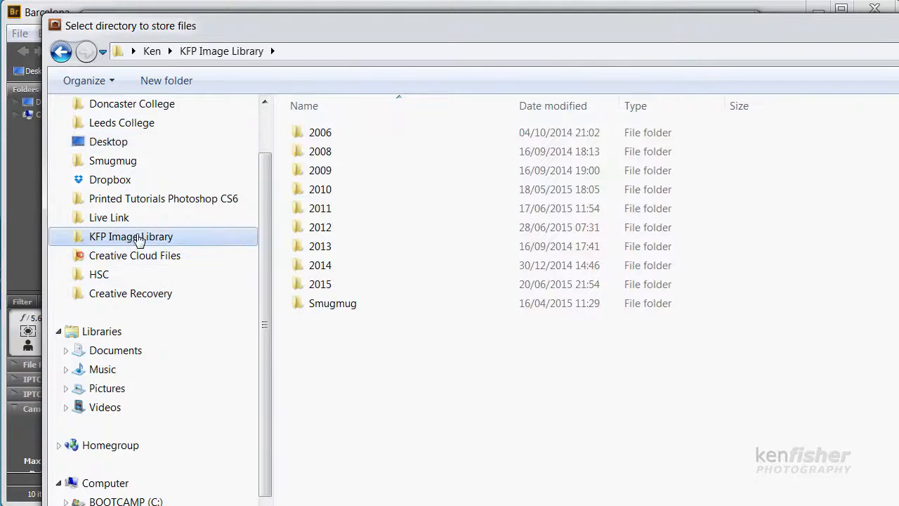
double_click(319, 286)
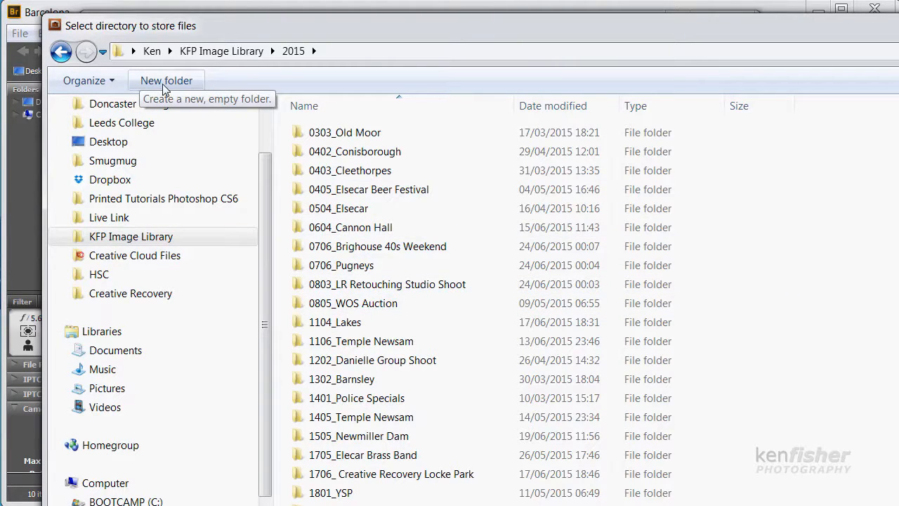
scroll(167, 85, "down", 6)
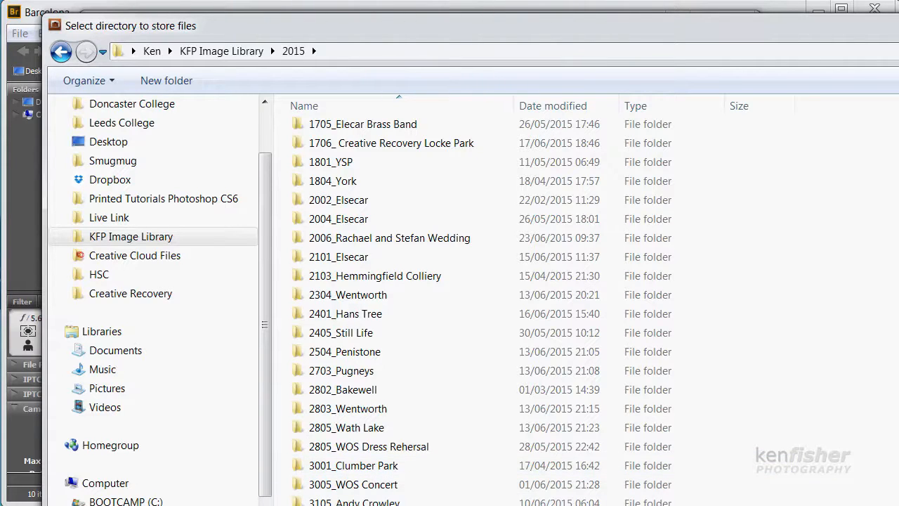
key("Return")
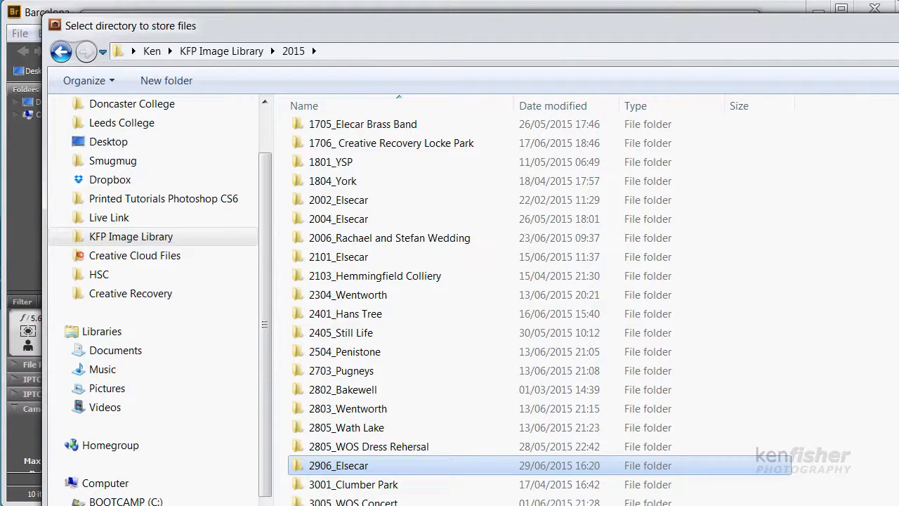
key("Return")
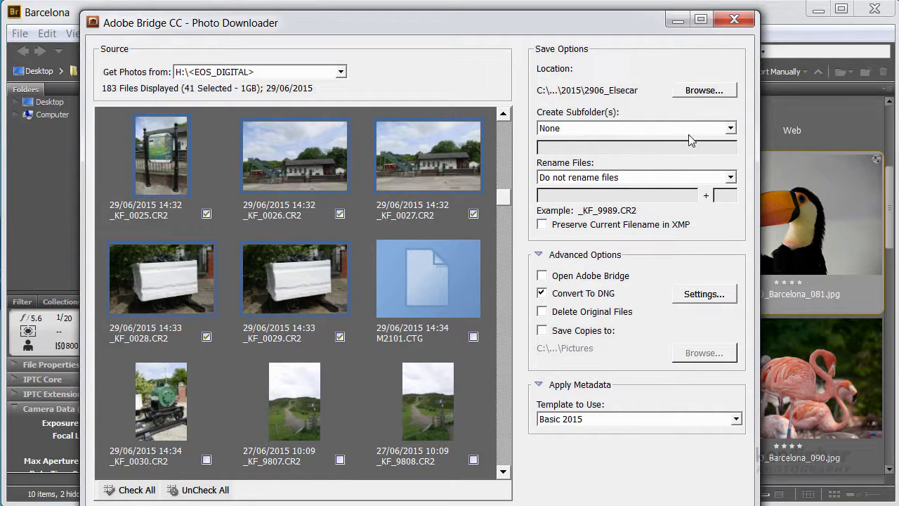
left_click(731, 129)
left_click(731, 129)
left_click(541, 291)
left_click(542, 292)
left_click(542, 330)
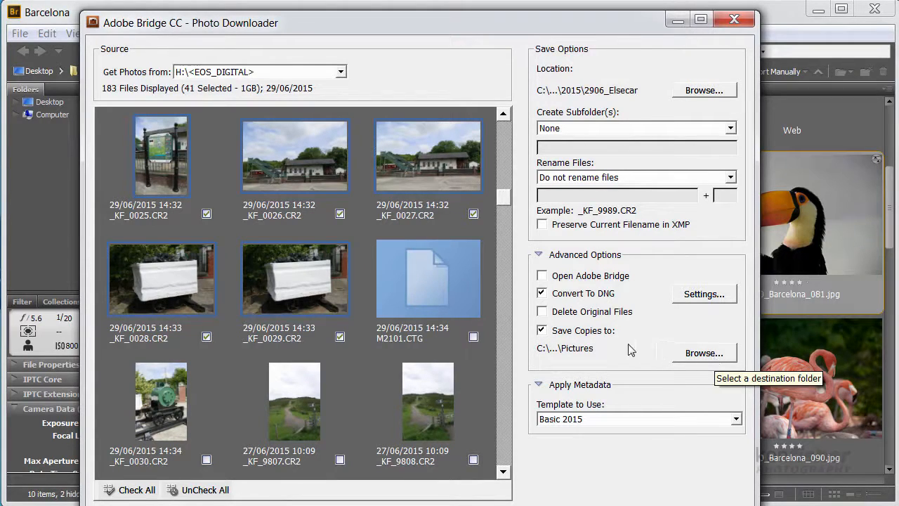
left_click(544, 330)
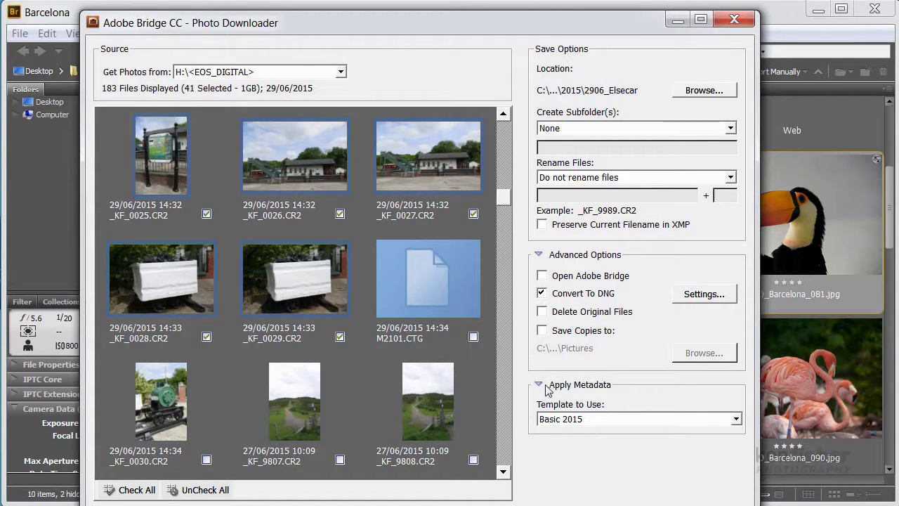
Apply the Basic 2015 metadata template and start downloading the checked photos
left_click(736, 420)
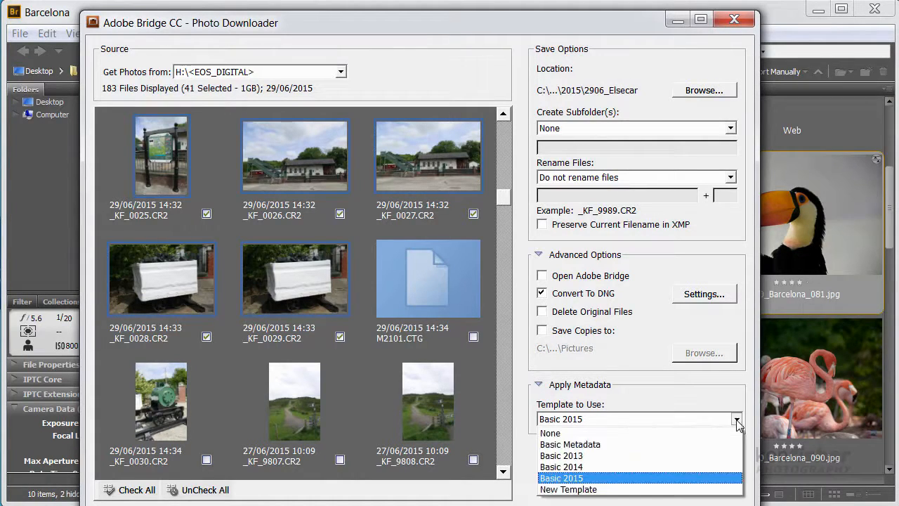
left_click(590, 479)
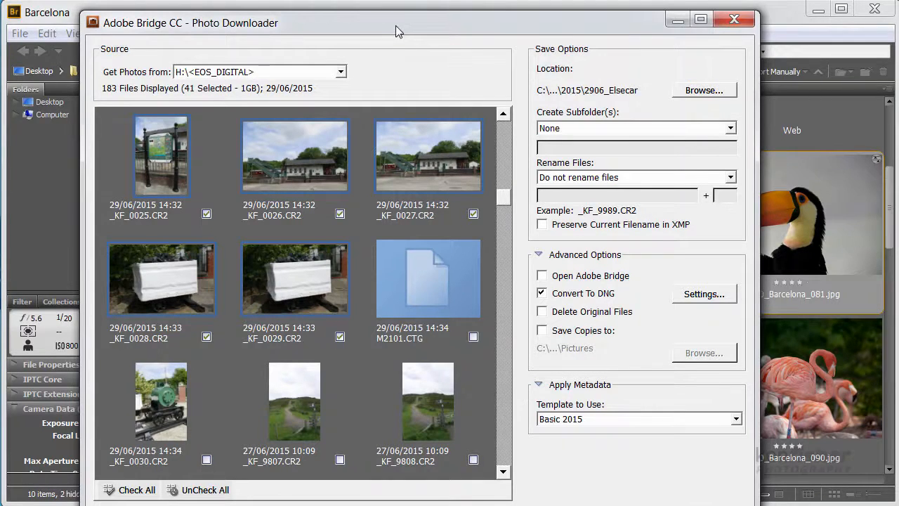
left_click_drag(395, 25, 334, 0)
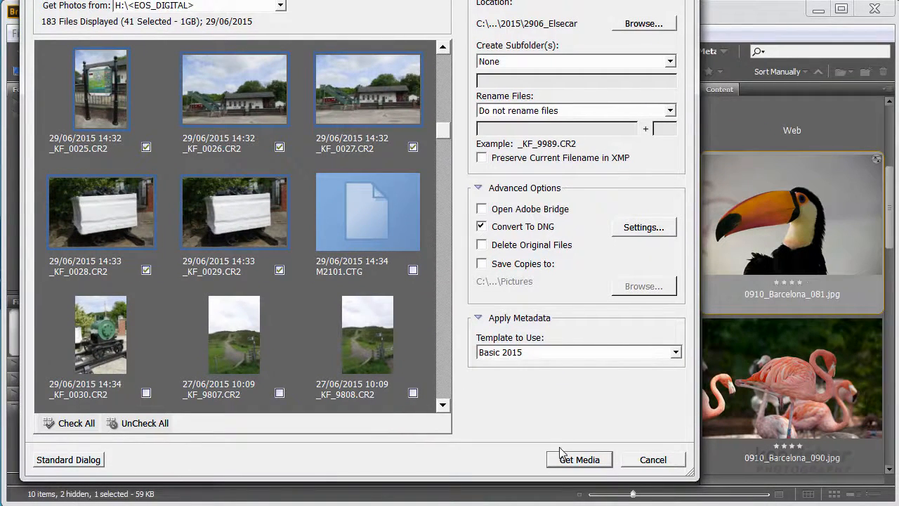
left_click(580, 460)
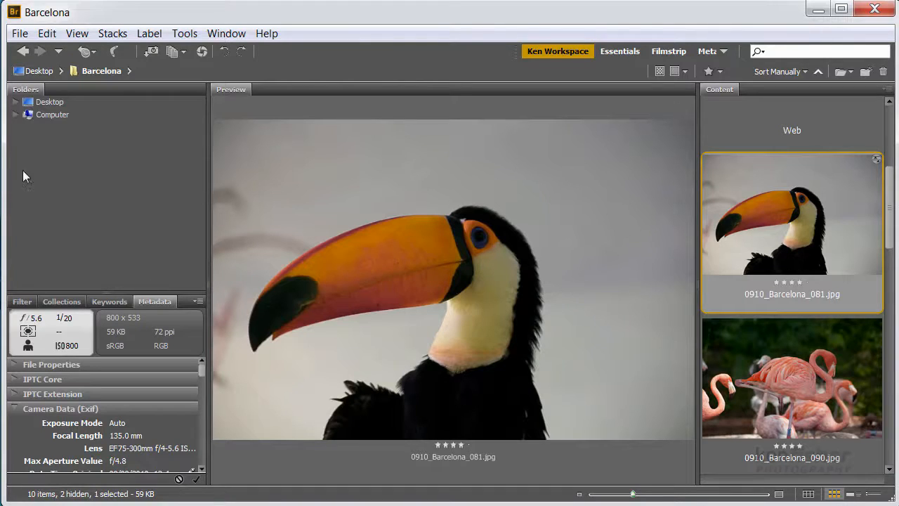
Expand the folder tree from Desktop through the user's home folder and KFP Image Library to list the 2015 subfolders
left_click(16, 102)
left_click_drag(202, 171, 200, 200)
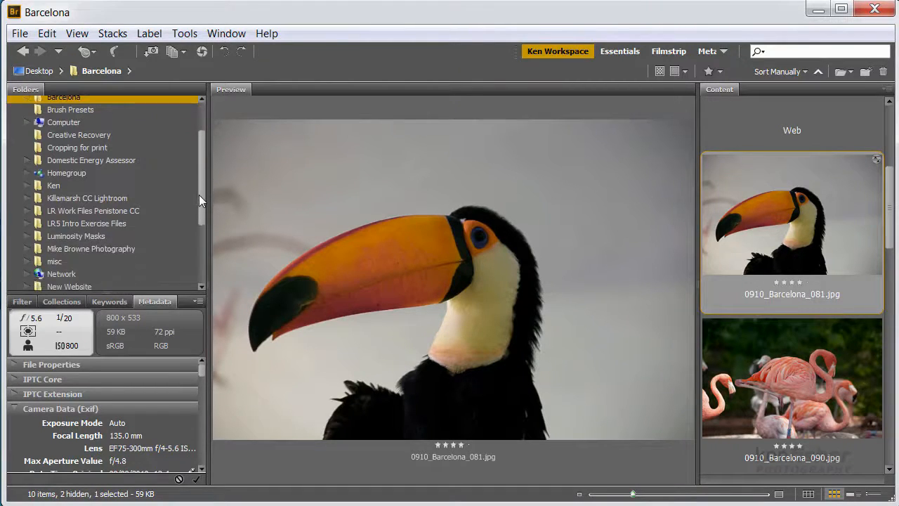
left_click(27, 185)
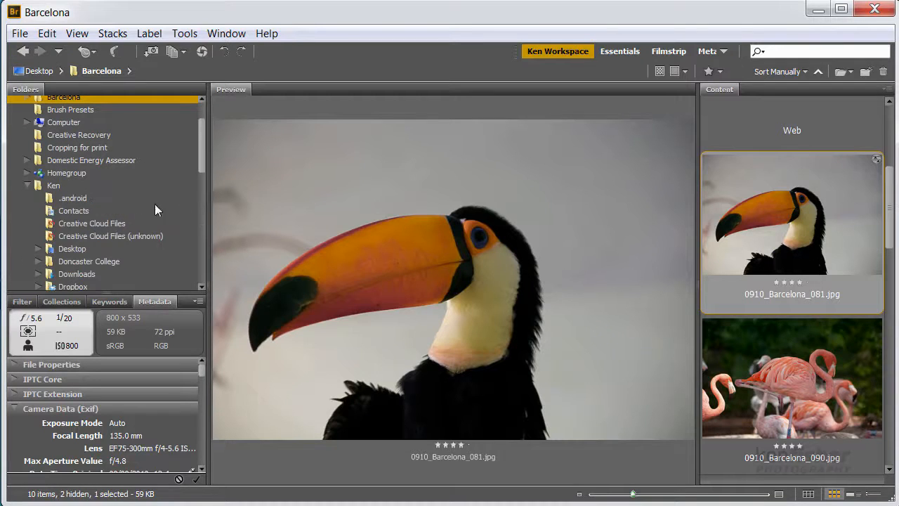
left_click_drag(200, 173, 200, 198)
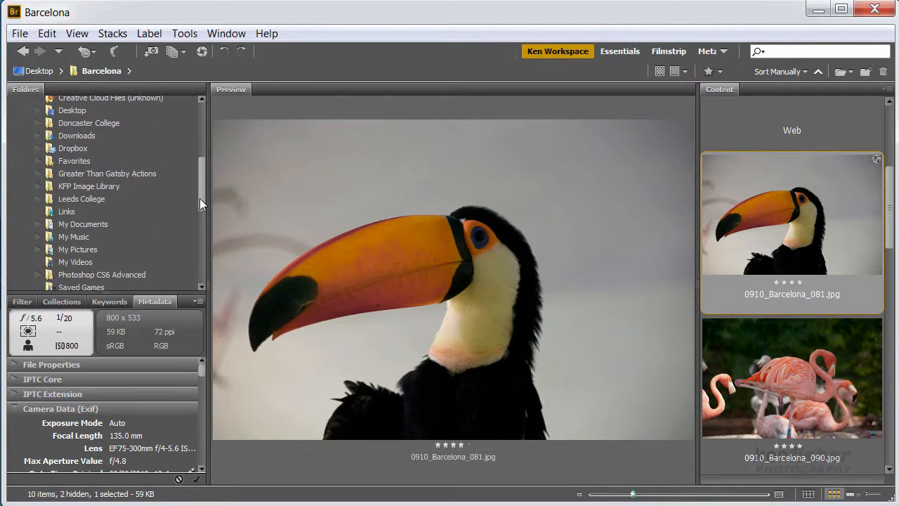
left_click(40, 186)
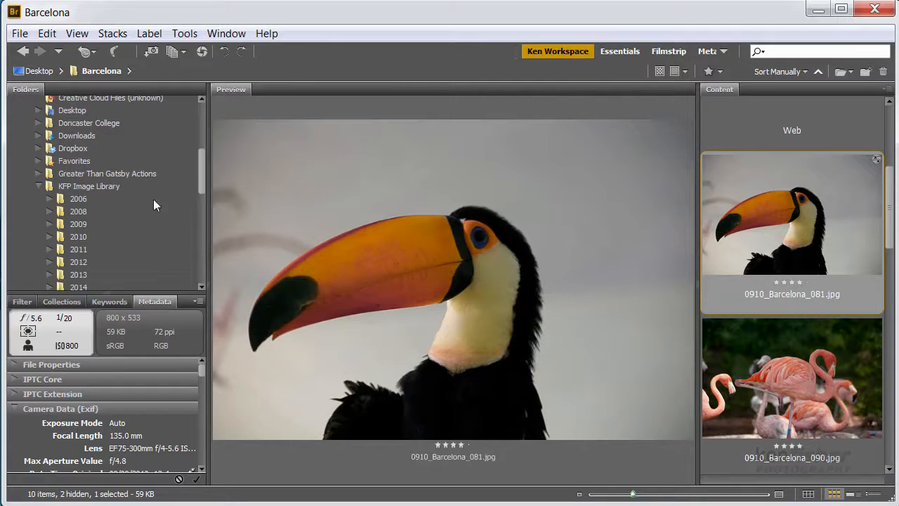
left_click_drag(201, 177, 202, 209)
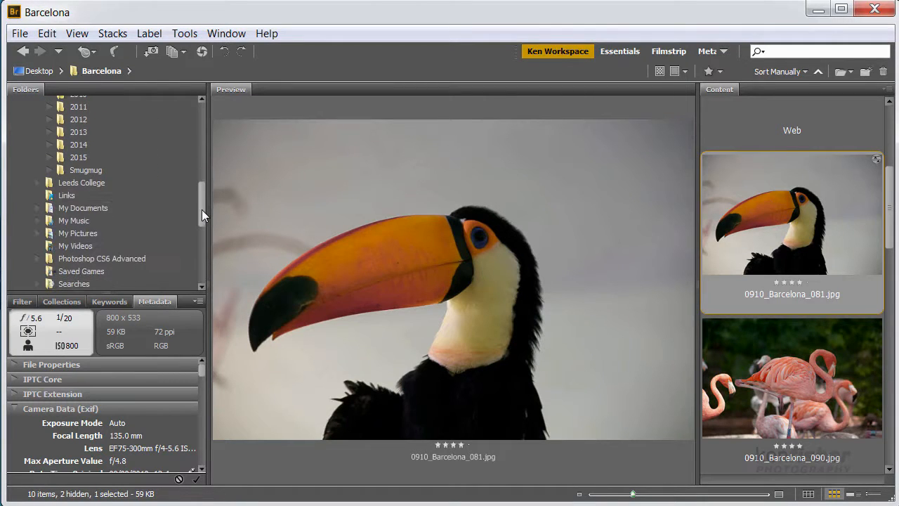
left_click(49, 159)
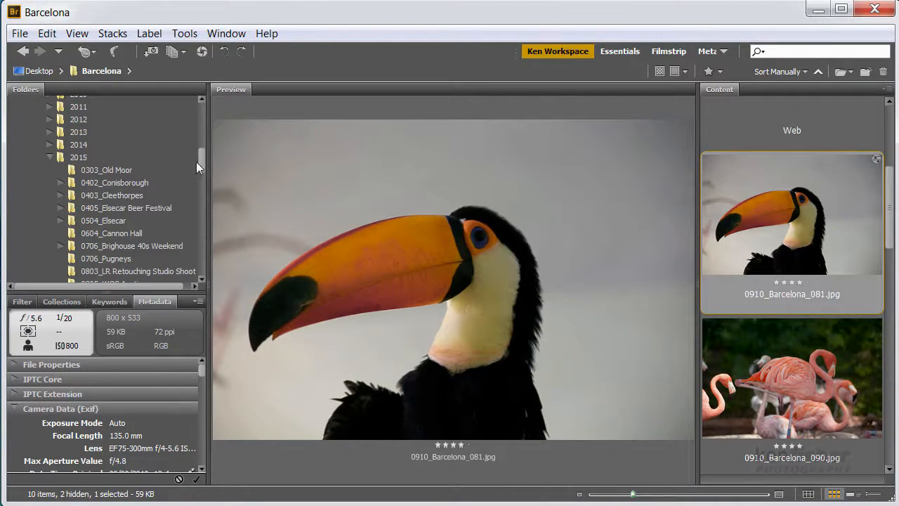
Open the 2906_Elsecar folder, preview _KF_0001.dng and browse the imported photos
left_click_drag(203, 159, 204, 212)
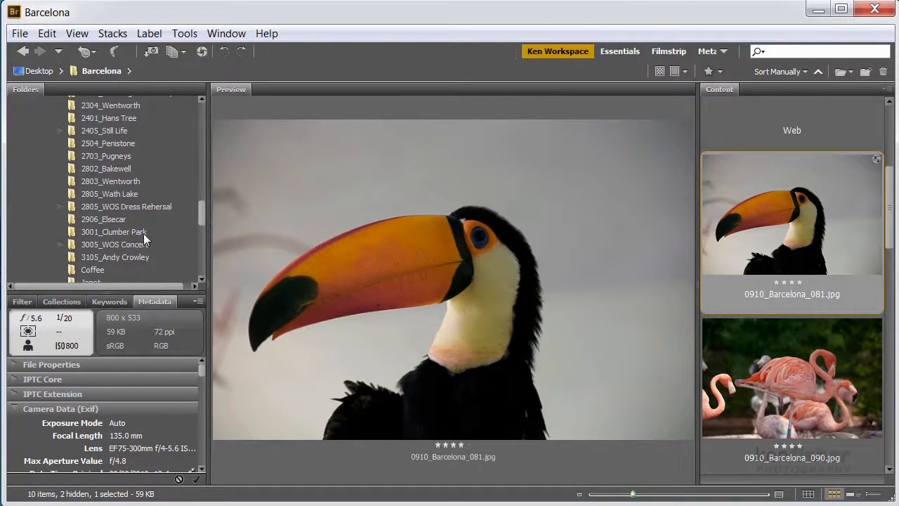
left_click(104, 217)
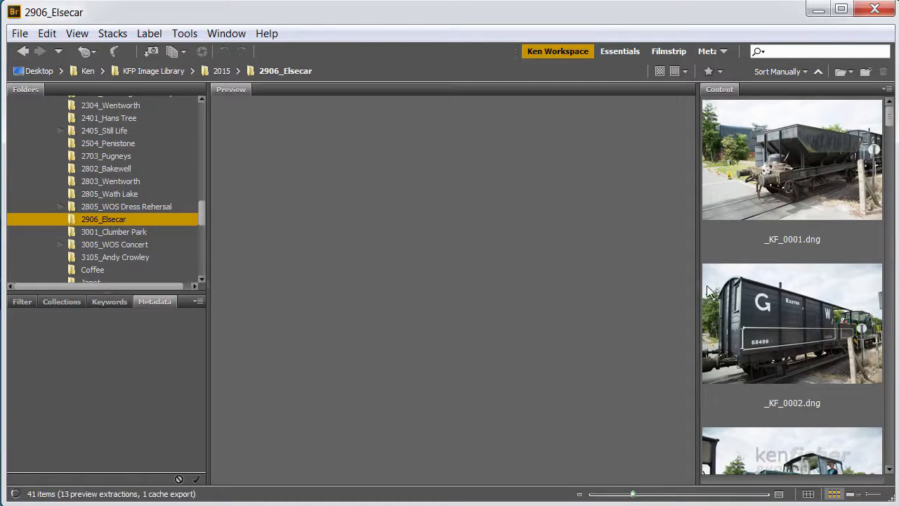
left_click(818, 180)
left_click_drag(890, 116, 896, 204)
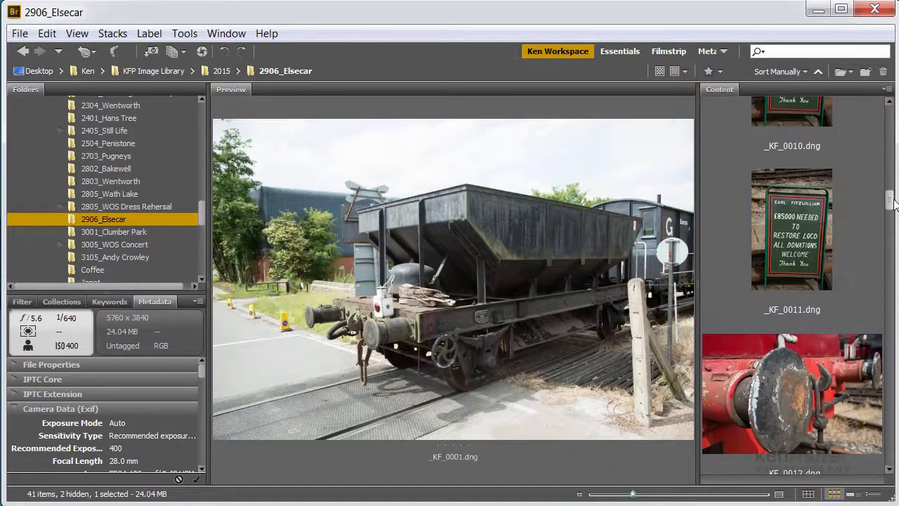